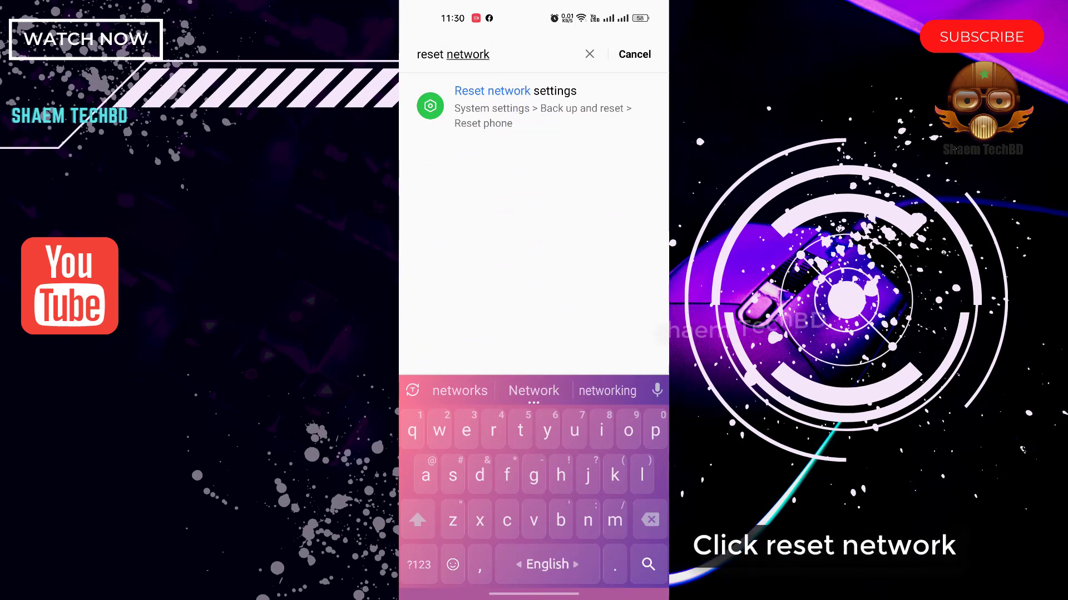
- Open Reset network settings from the search result and confirm resetting Wi-Fi, Bluetooth and mobile settings
{"action": "left_click", "coordinate": [514, 106]}
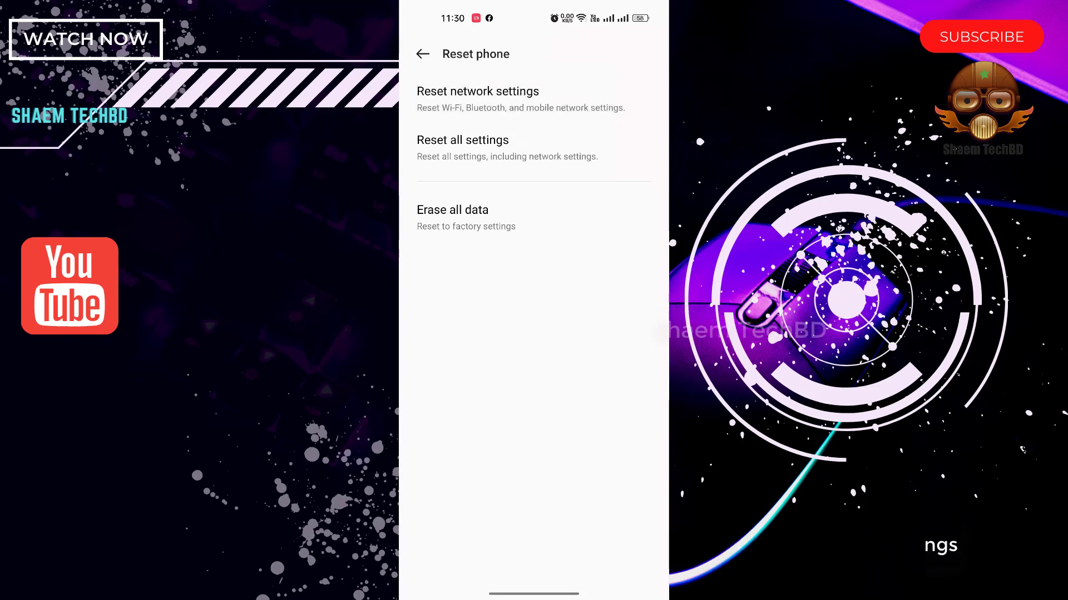
{"action": "left_click", "coordinate": [477, 98]}
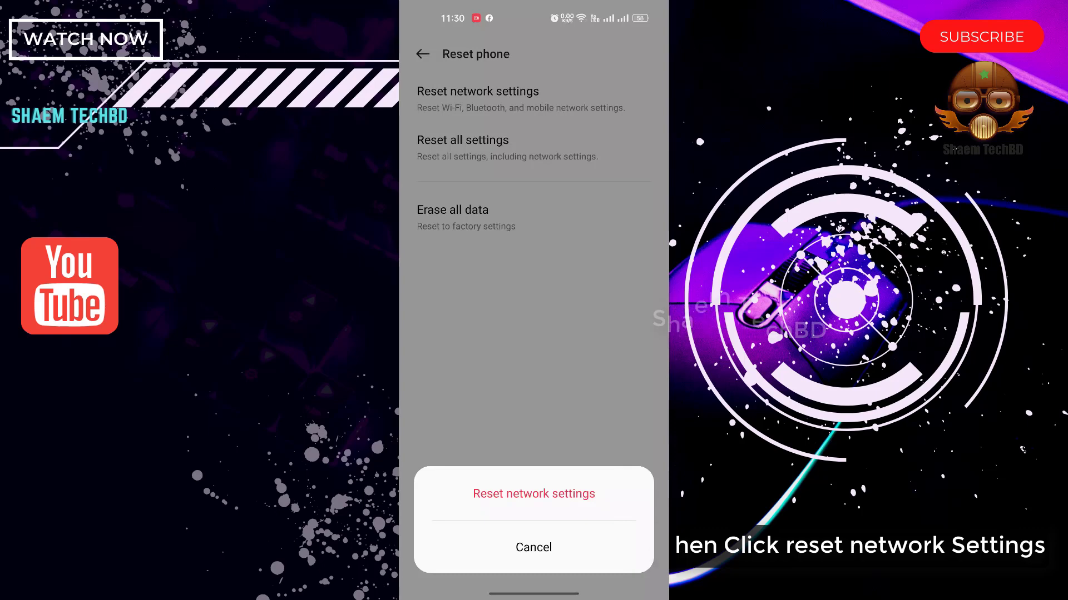
{"action": "left_click", "coordinate": [513, 494]}
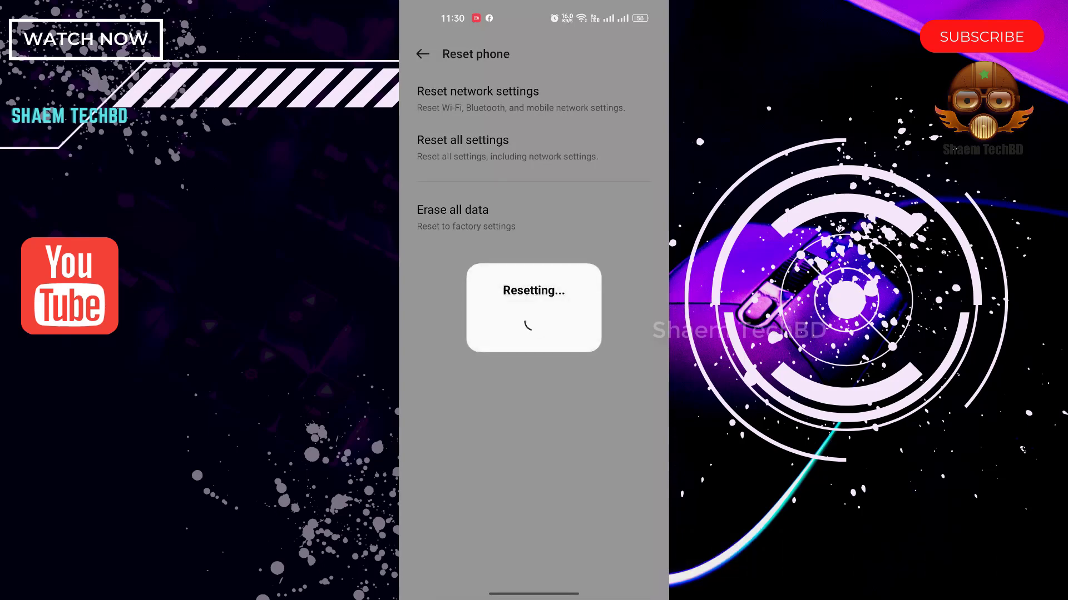